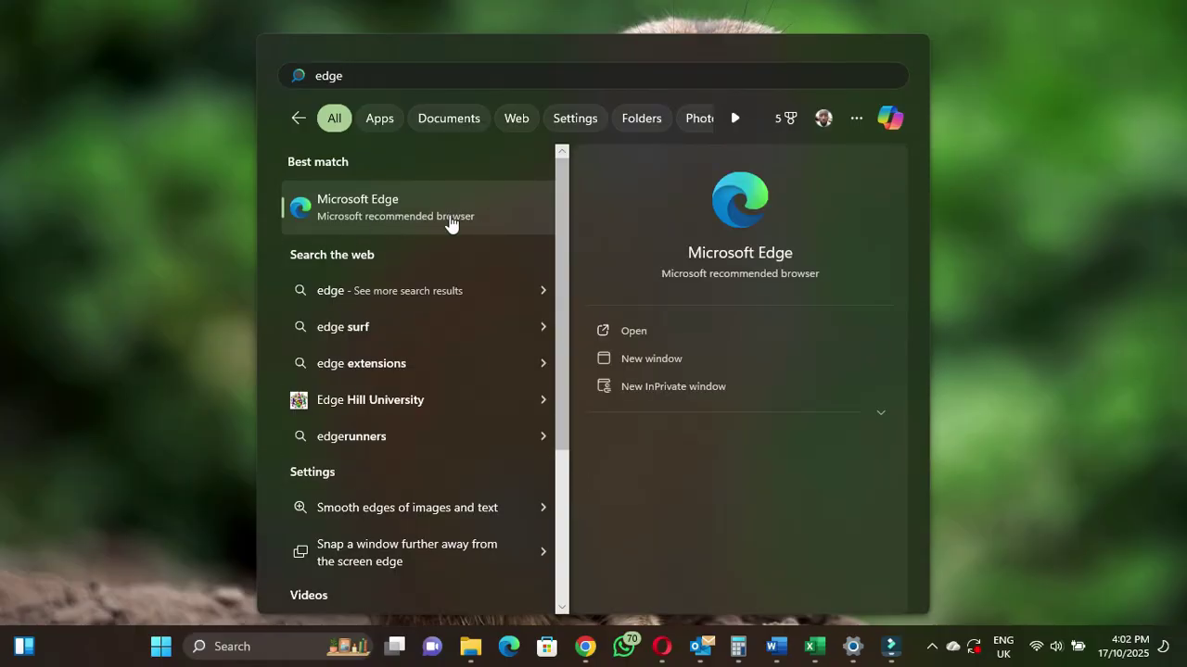
Switch to Microsoft Edge, reject the cookie request and search the web for "kodak i3500 scanner driver download".
left_click(350, 208)
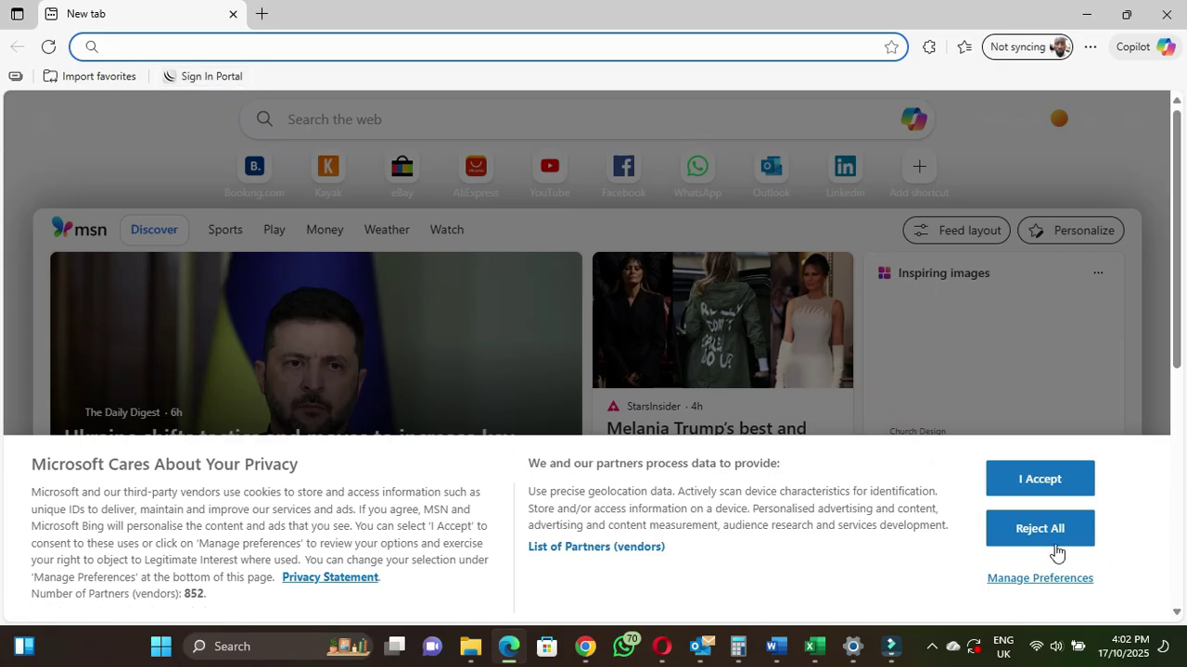
left_click(1018, 527)
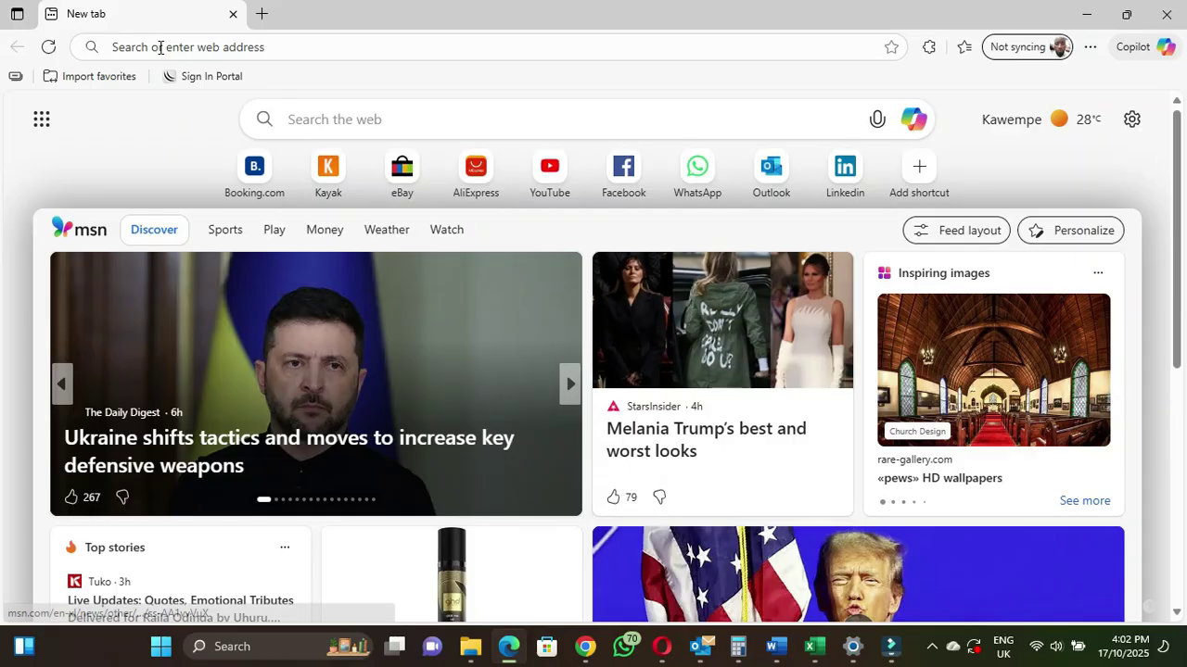
left_click(159, 48)
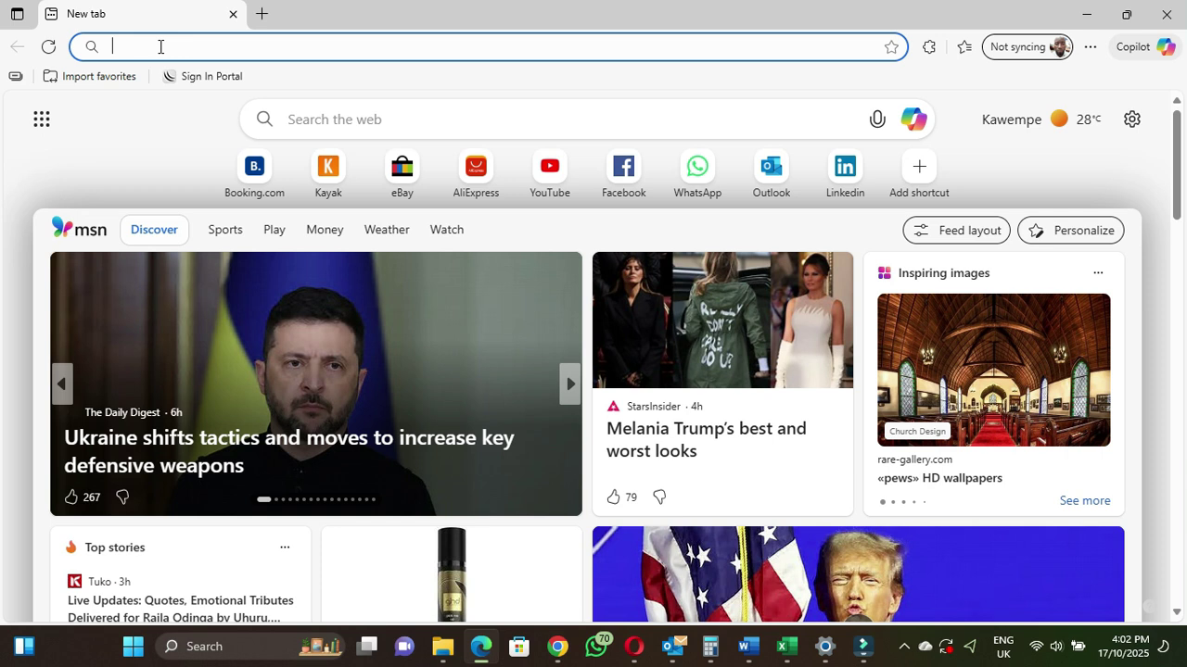
type("ko")
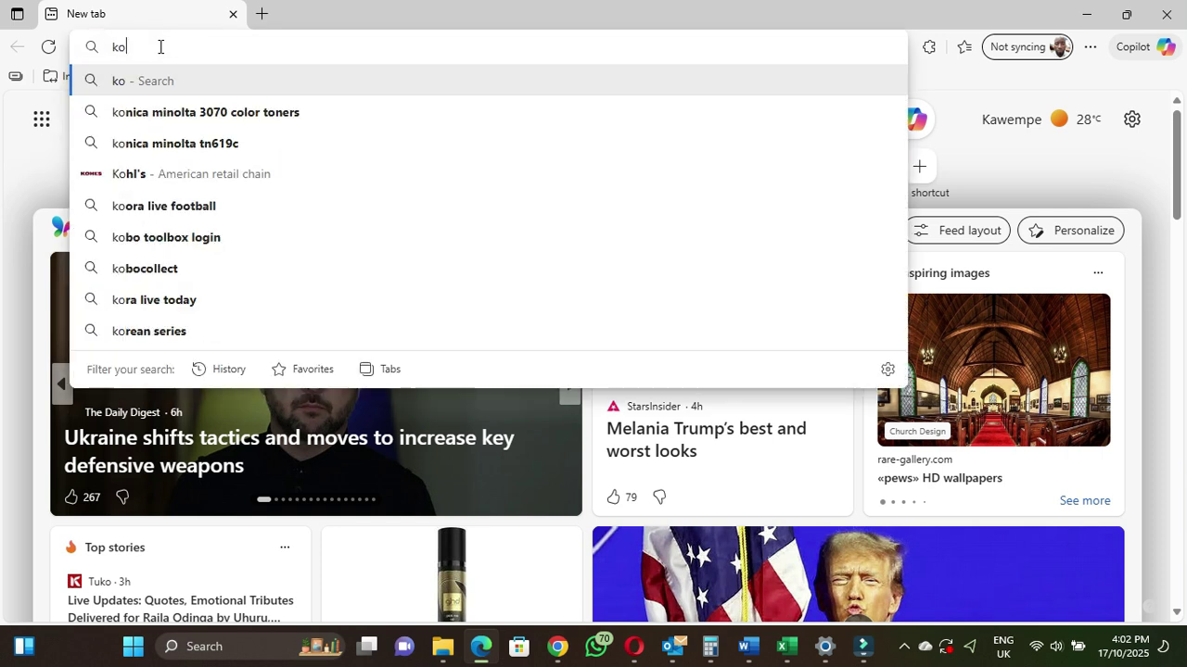
type("dak")
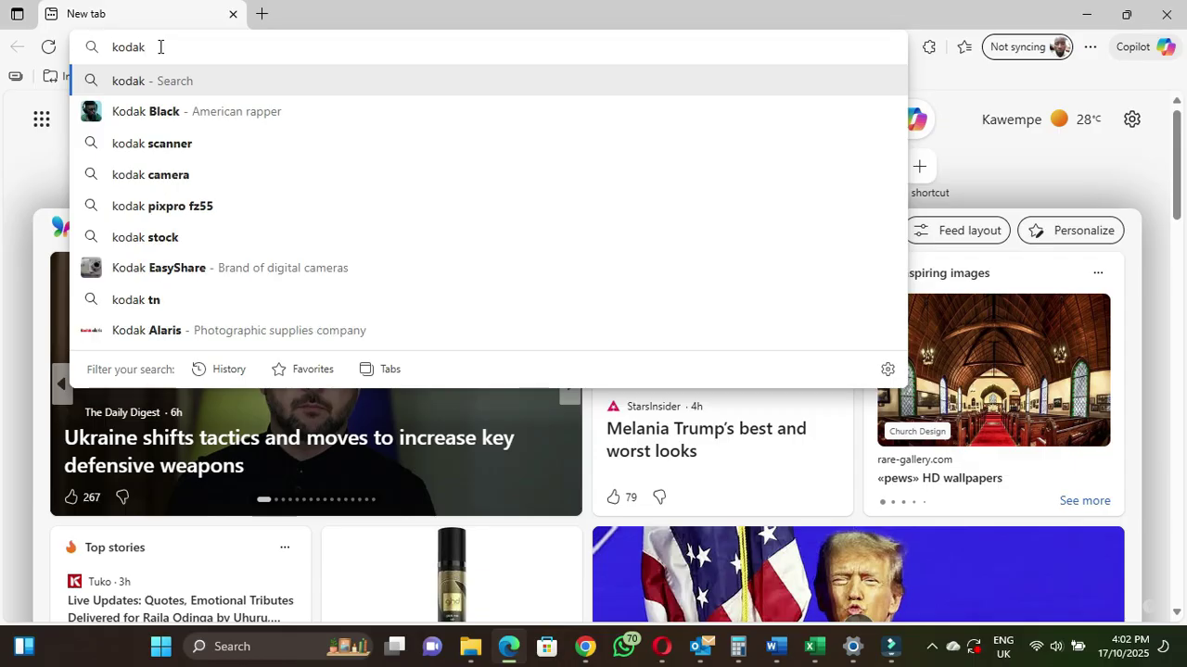
type(" i")
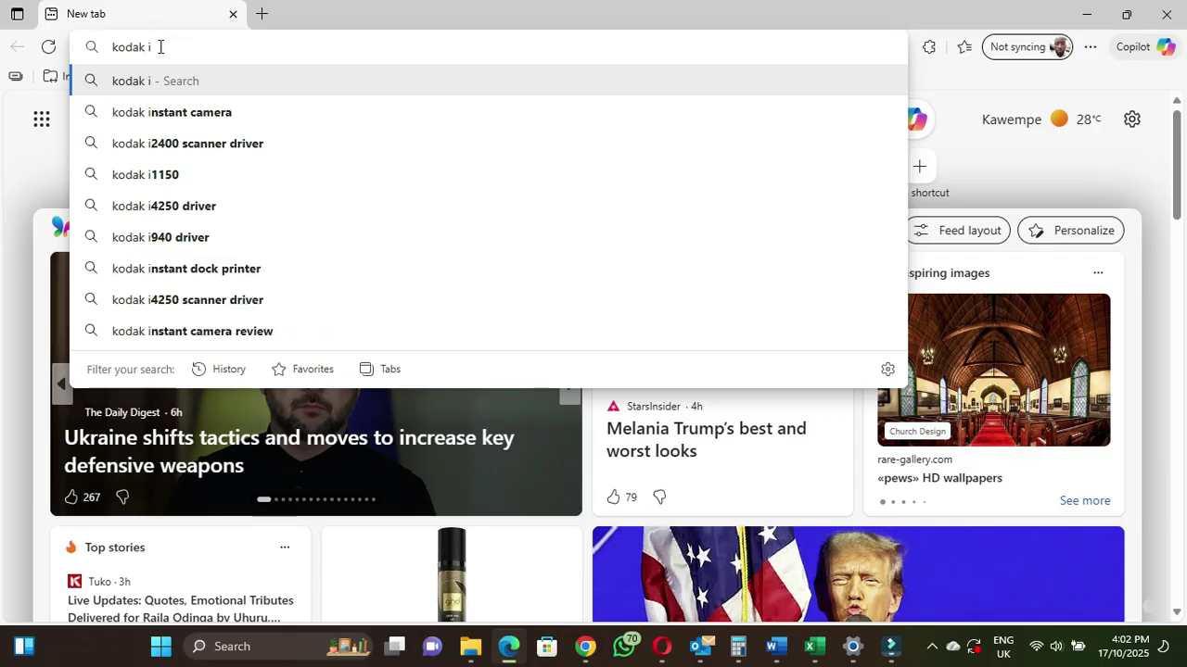
type("3500")
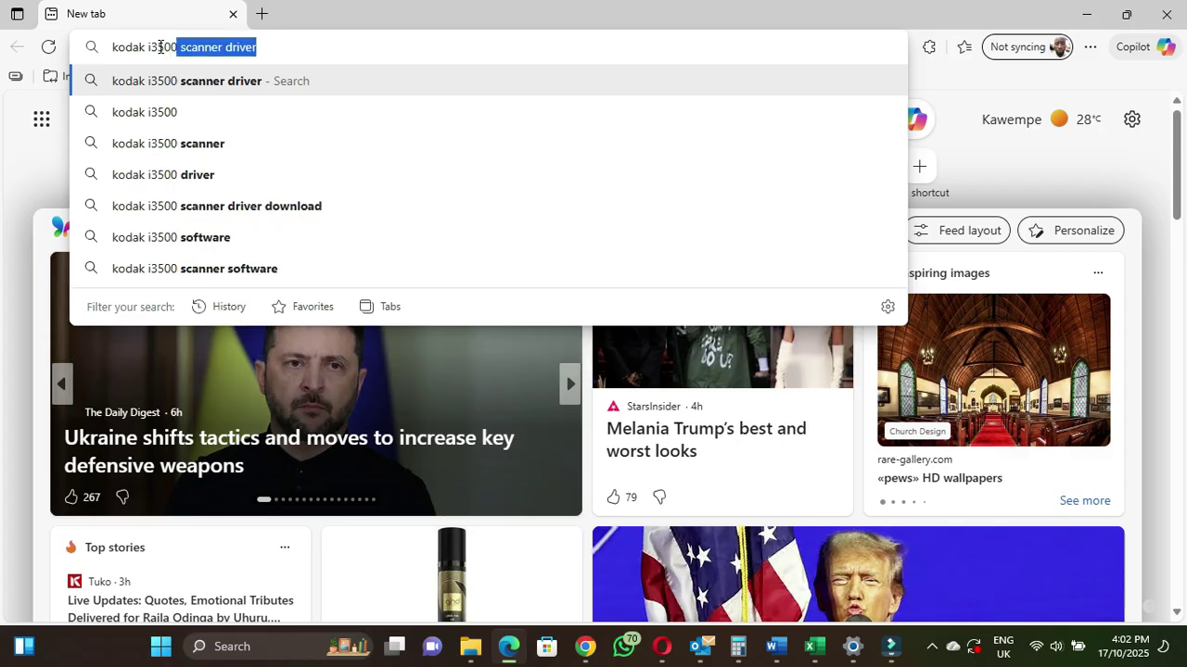
key("Right")
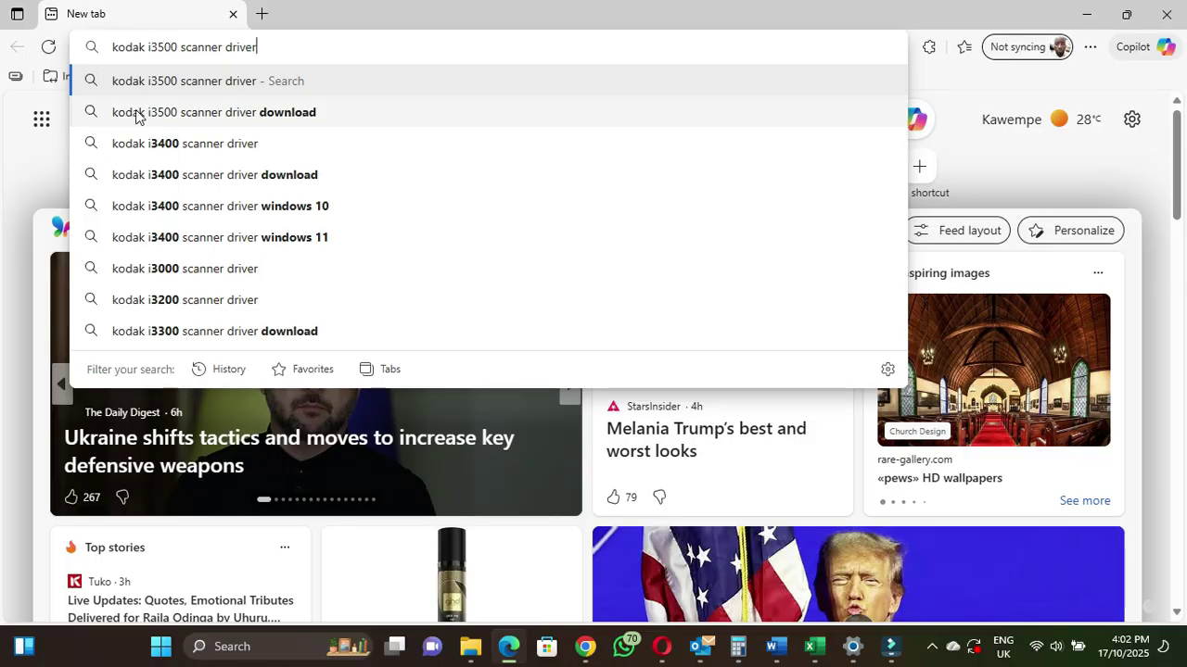
left_click(239, 115)
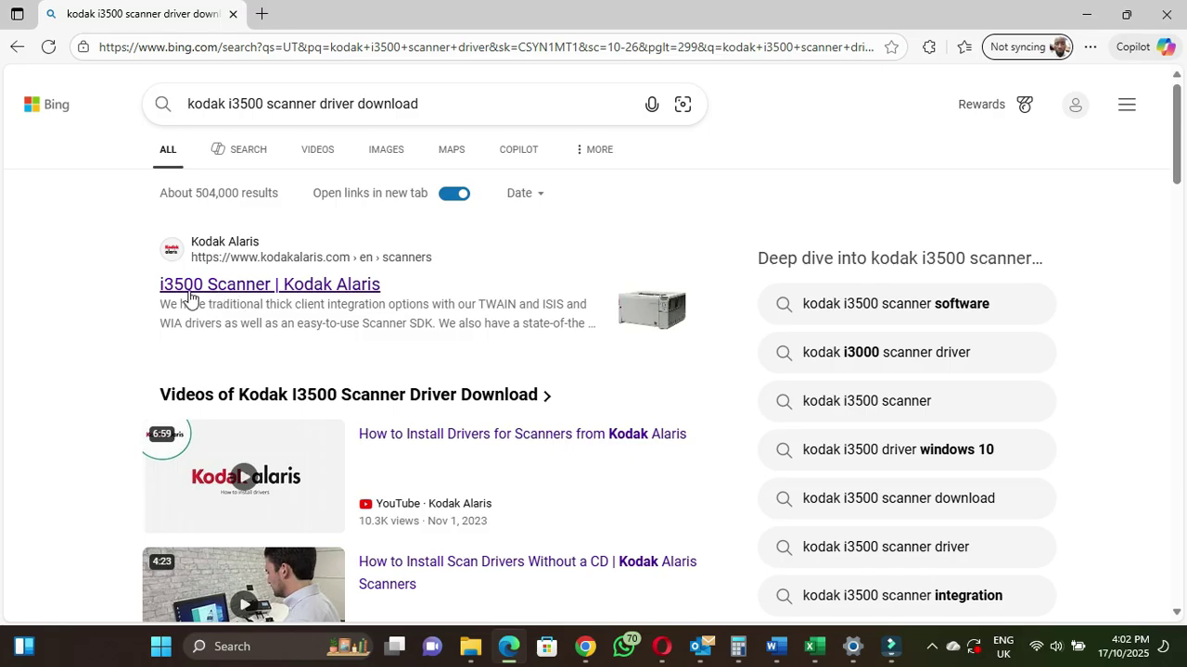
Open the Kodak Alaris i3500 Scanner page at its Drivers & Software section and close the search results page.
left_click(241, 287)
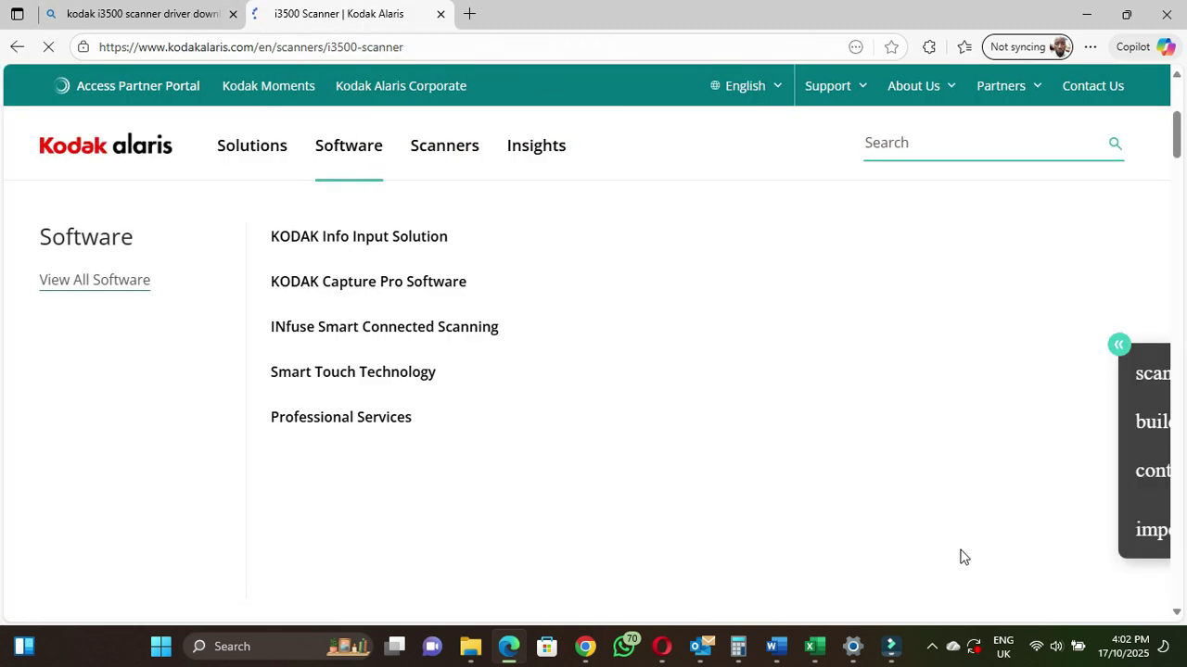
scroll(1103, 468, "down", 5)
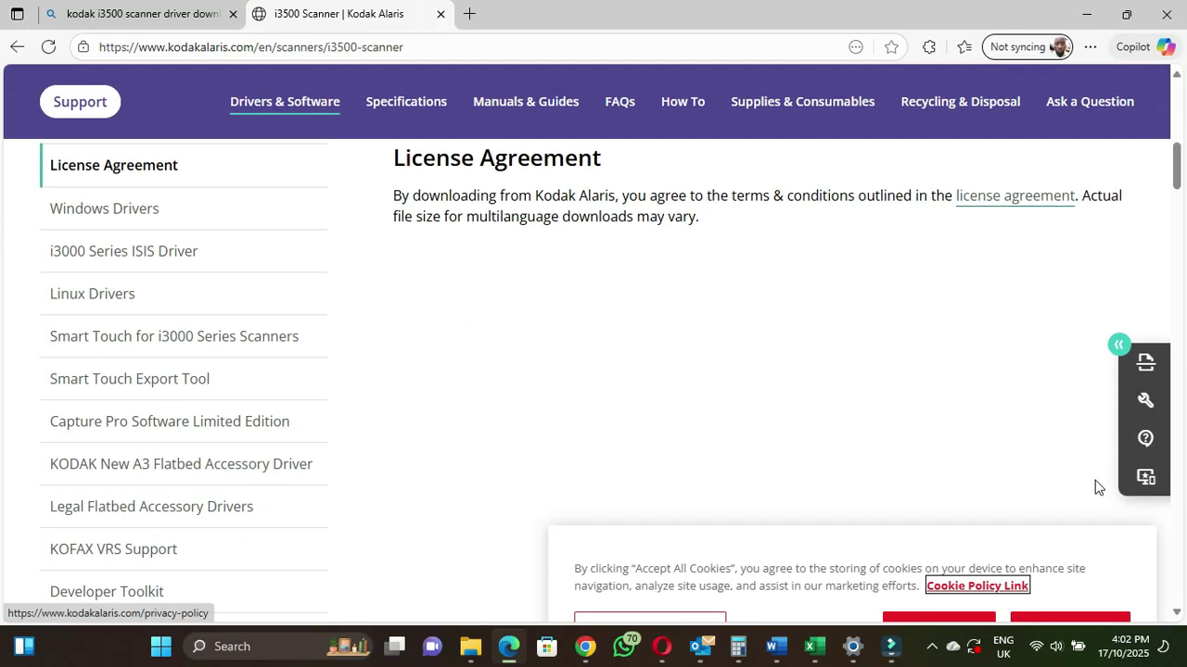
scroll(1098, 486, "up", 2)
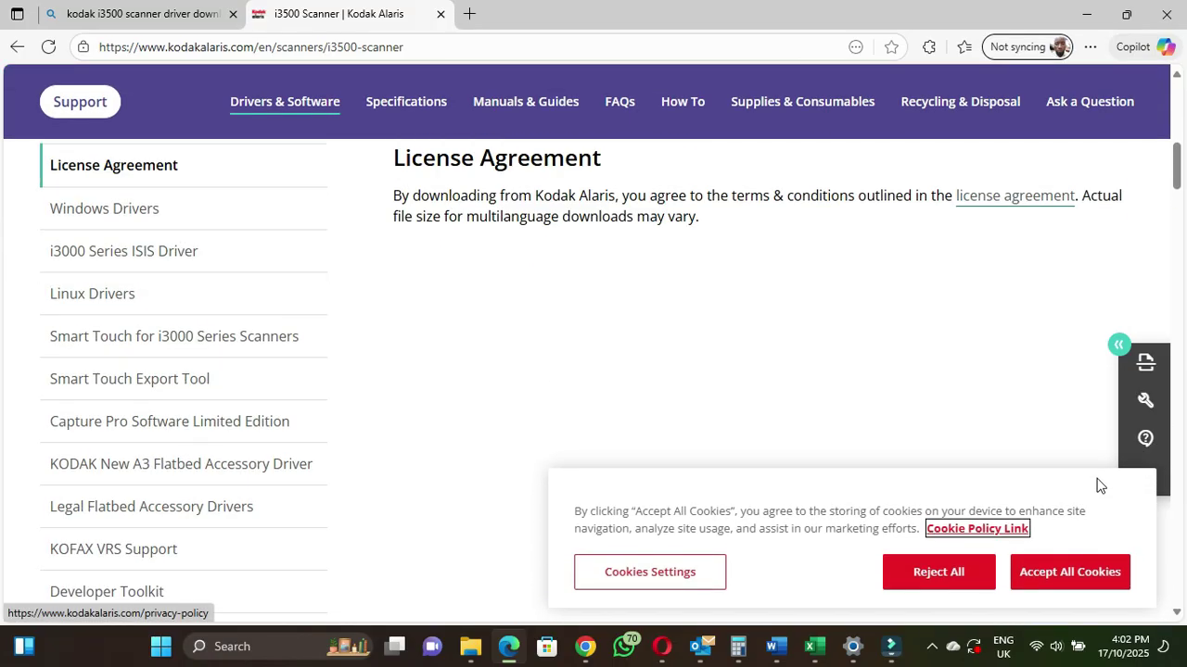
left_click(232, 14)
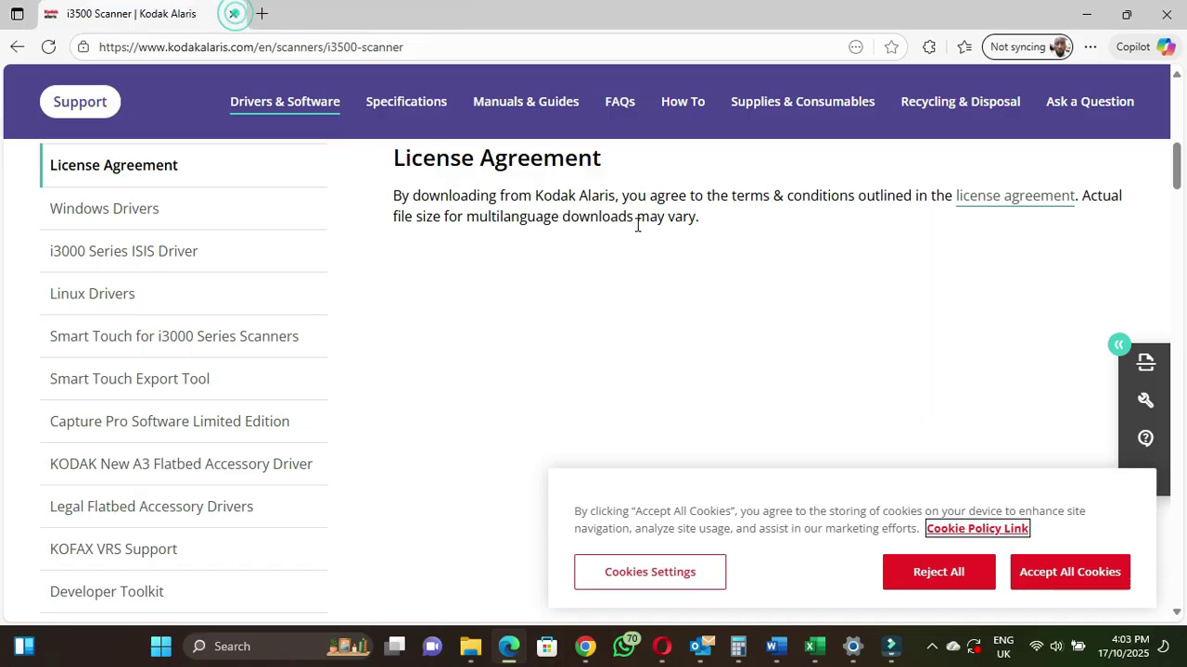
scroll(672, 302, "up", 1)
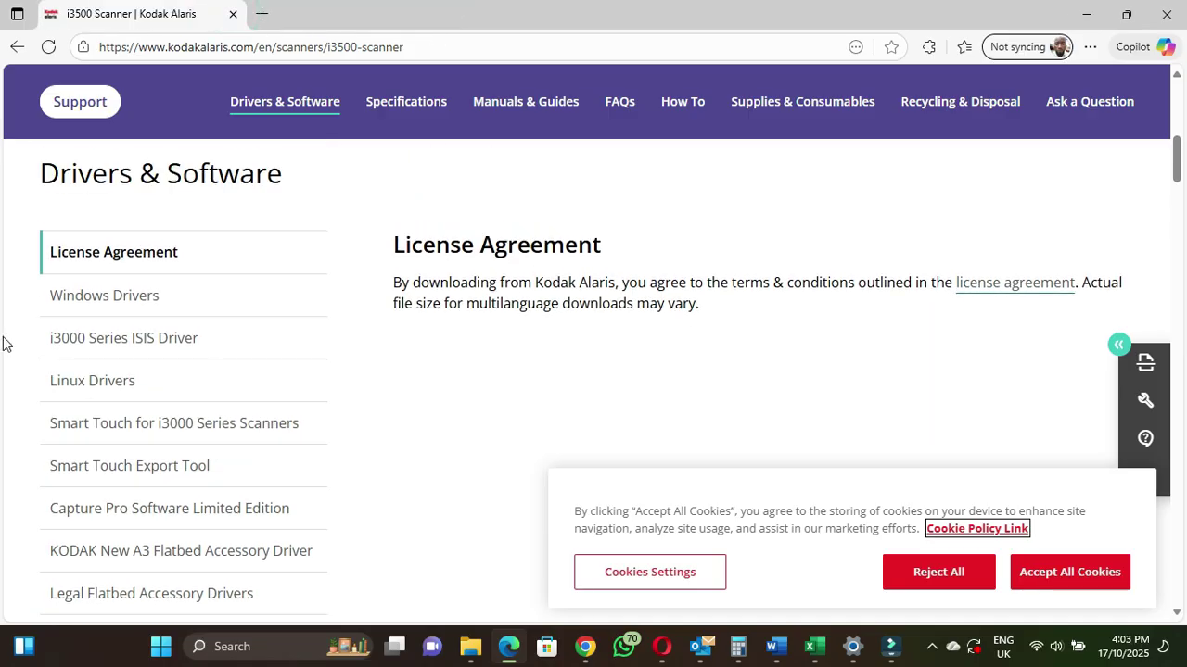
Show the Windows Drivers for the i3500 scanner and download the Windows Full CD package.
left_click(105, 297)
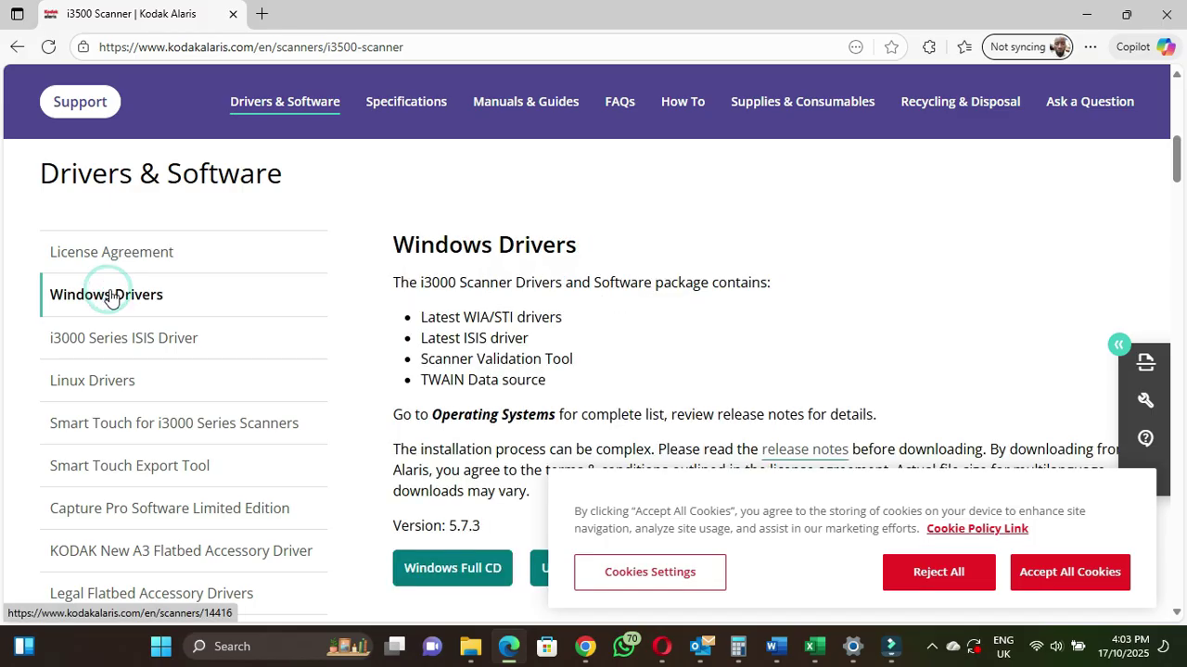
scroll(626, 325, "down", 4)
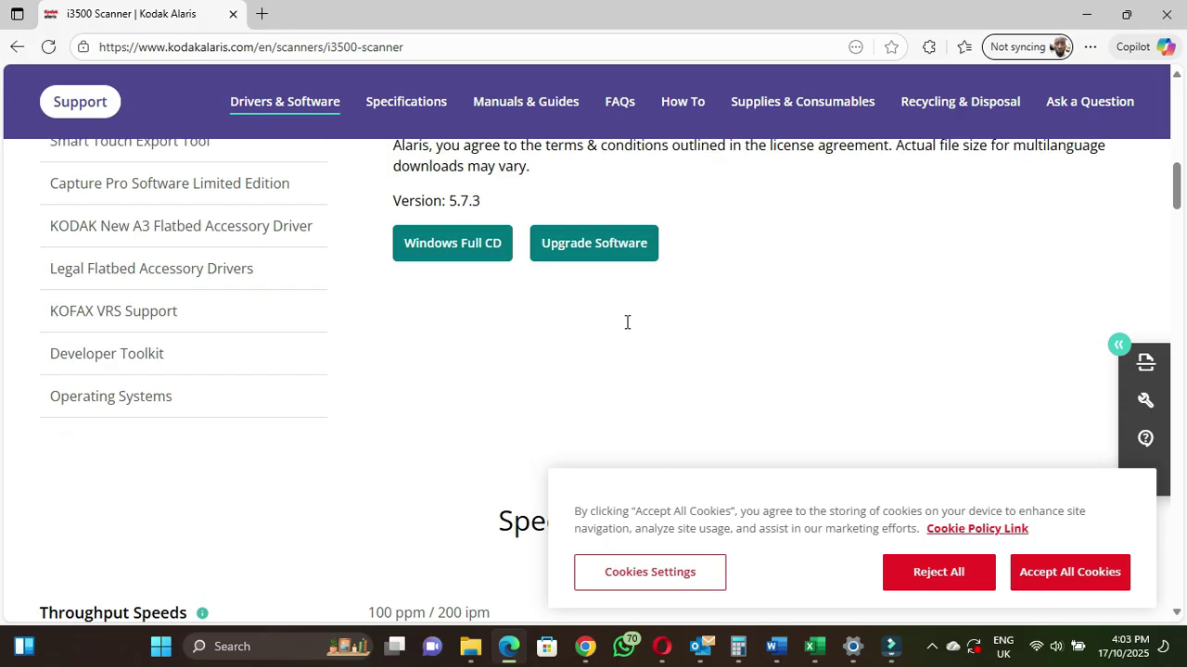
scroll(594, 320, "up", 5)
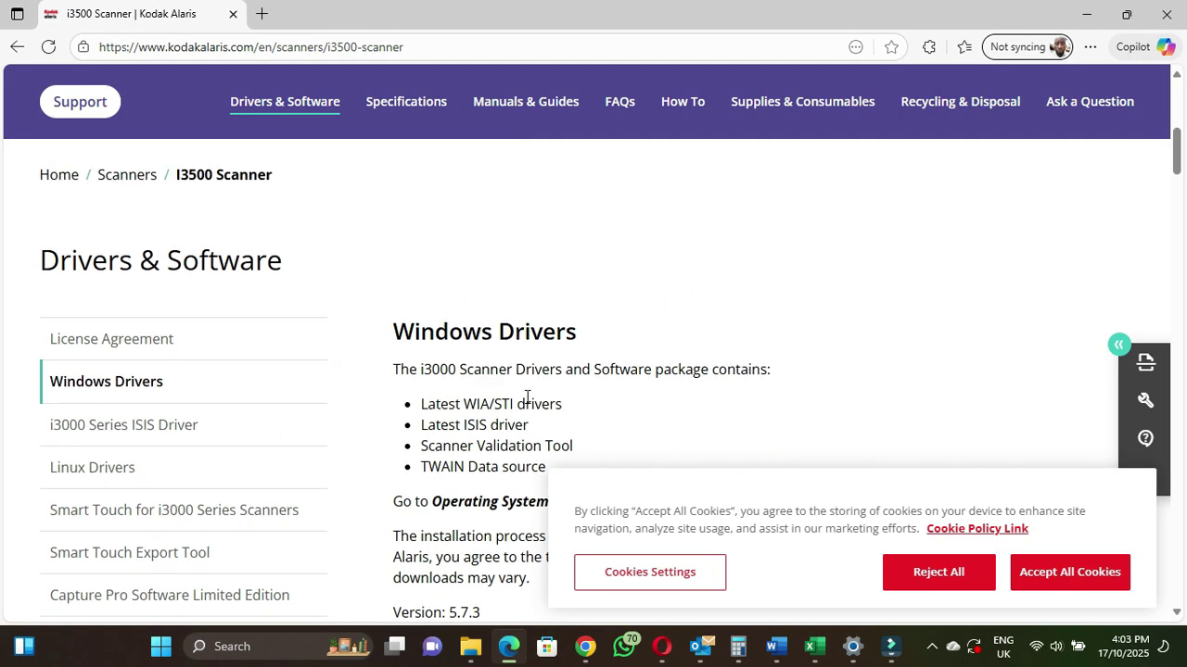
scroll(524, 461, "down", 4)
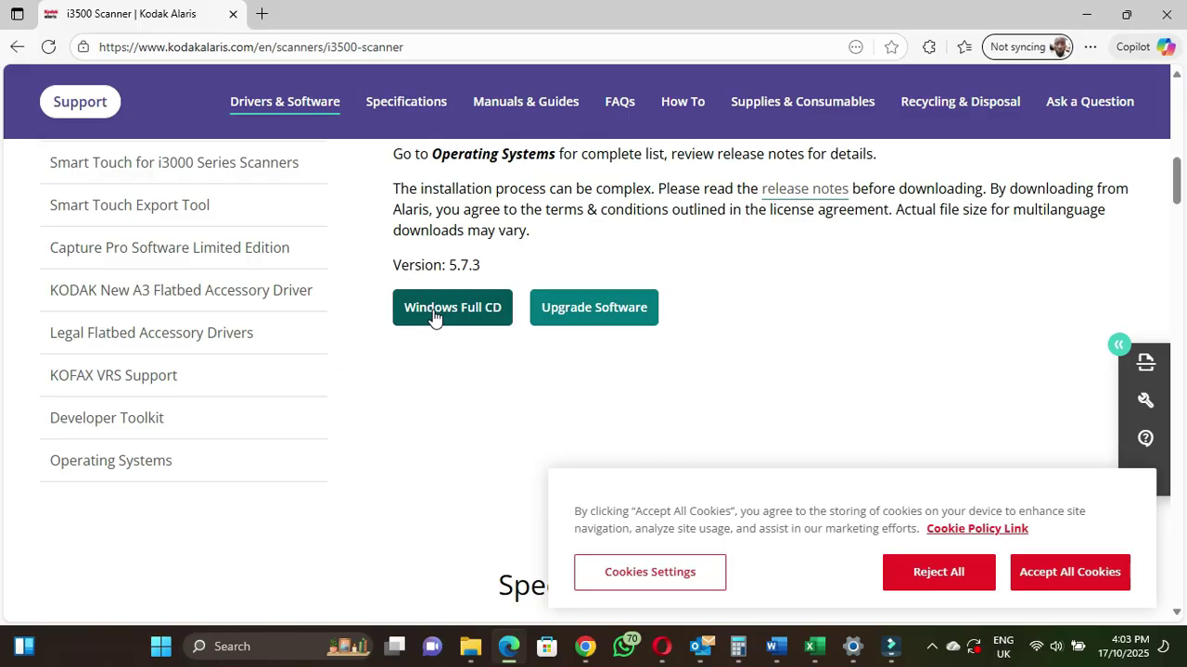
left_click(433, 313)
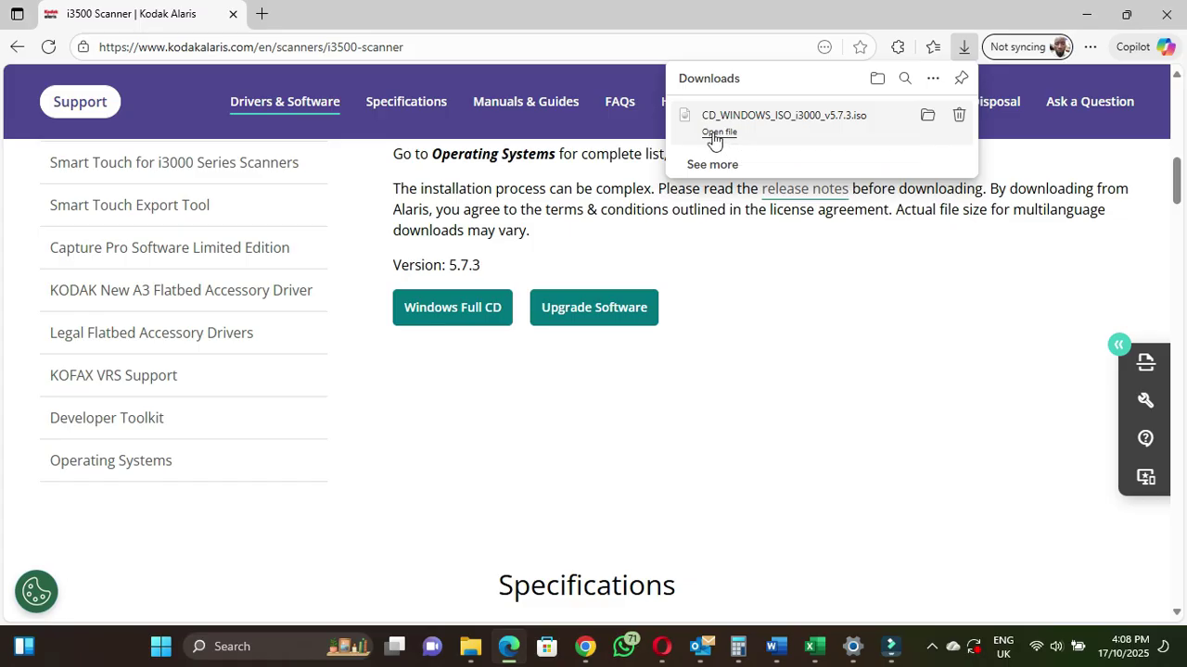
Open the downloaded CD_WINDOWS_ISO_i3000_v5.7.3.iso disc image, allowing it past the security warning, and close the browser.
left_click(716, 132)
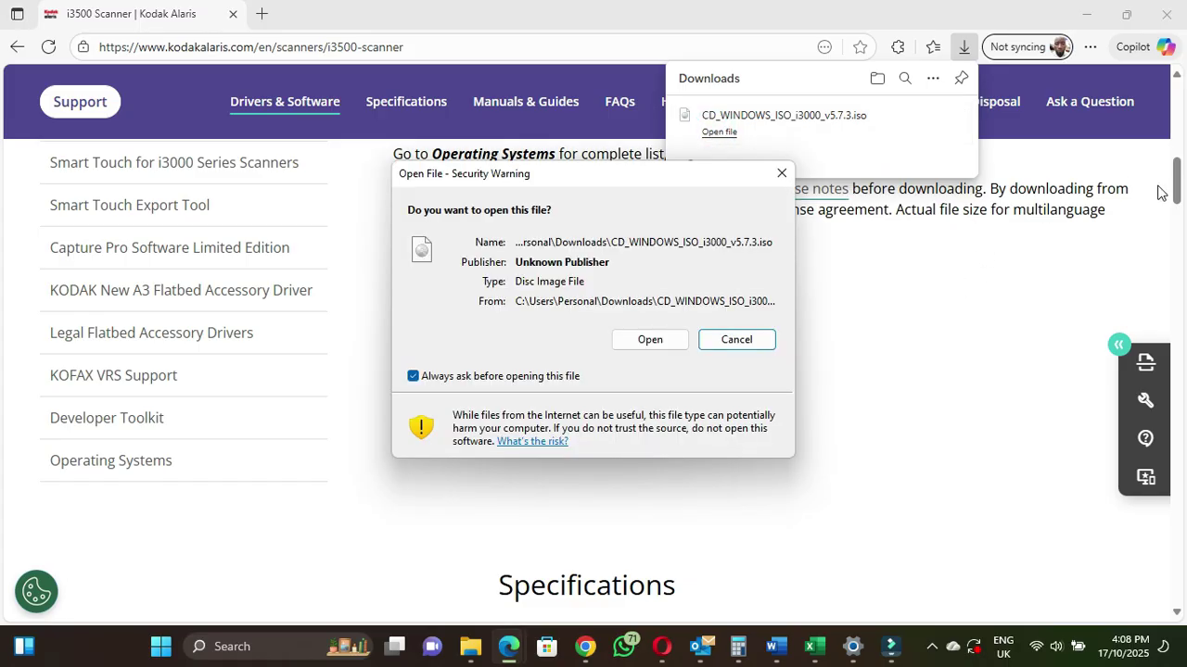
left_click(1166, 14)
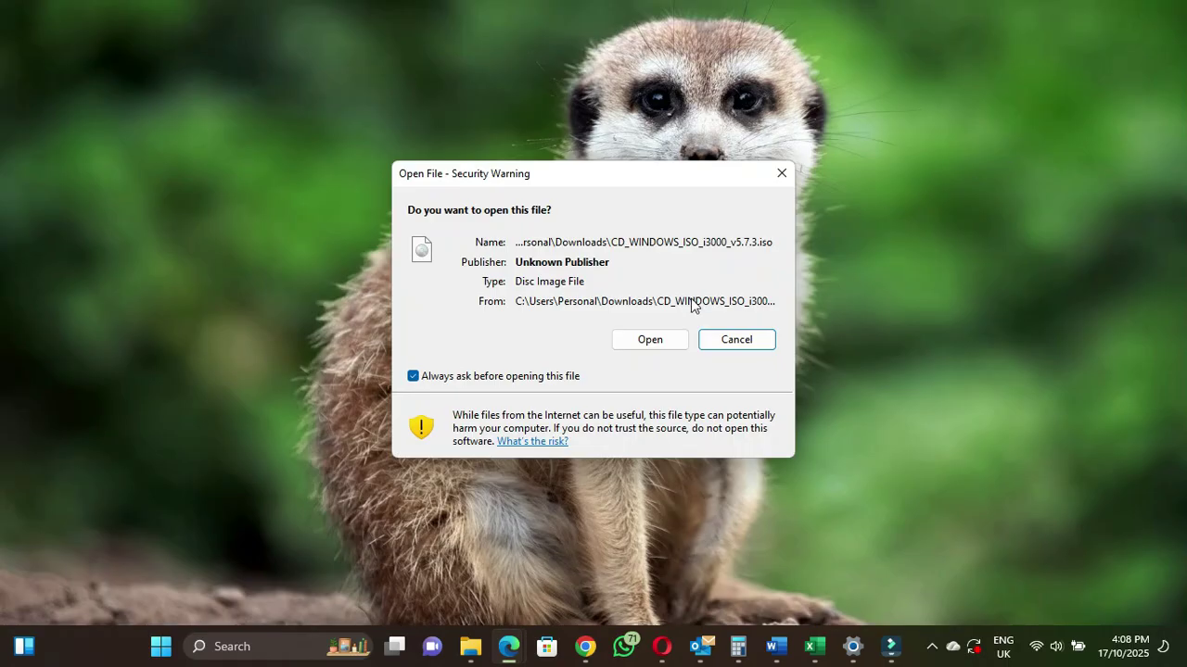
left_click(641, 341)
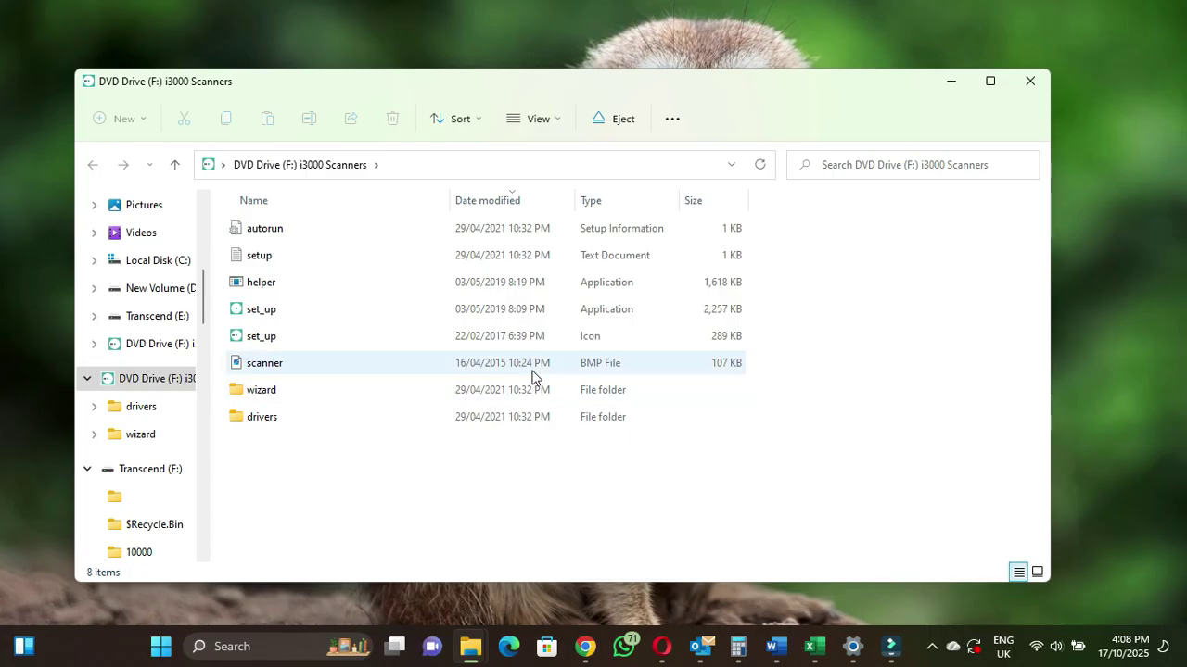
Run the set_up application from the mounted i3000 Scanners disc, then dismiss the AutoPlay notification and close the disc's folder window.
double_click(268, 311)
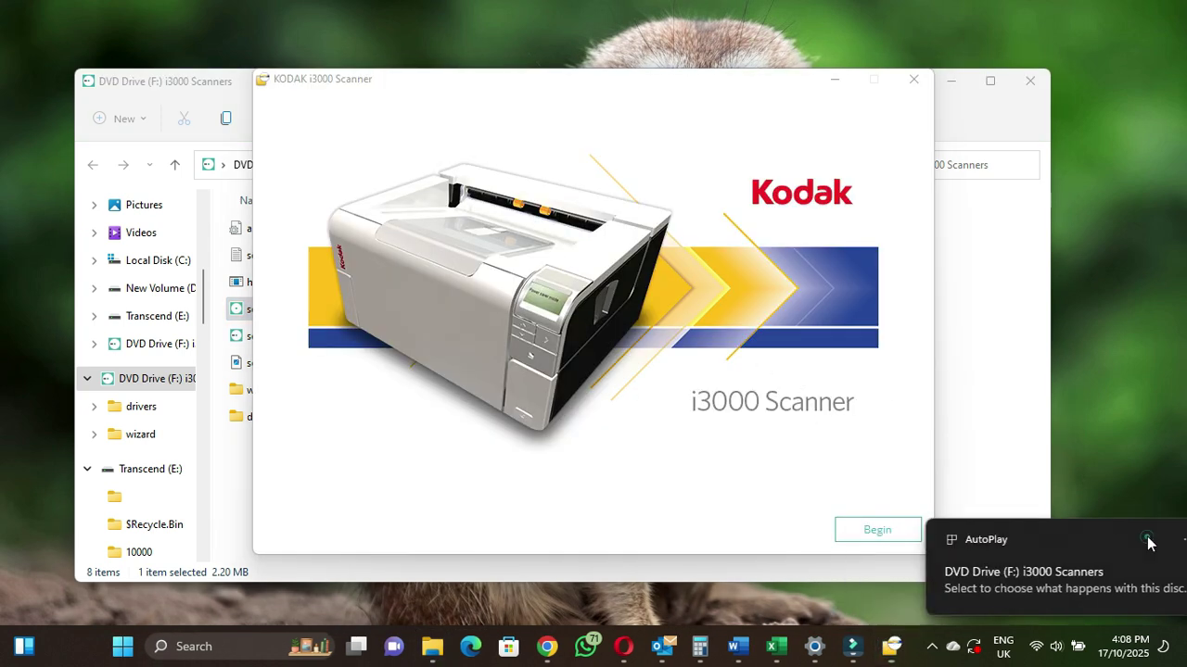
left_click(1149, 539)
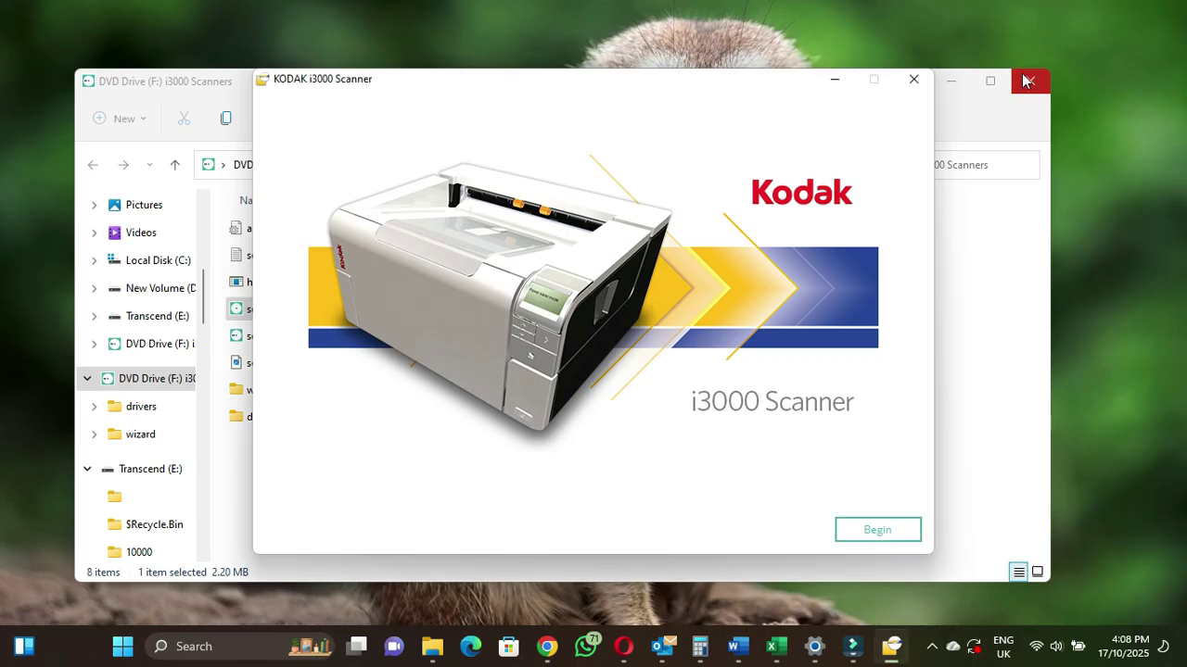
left_click(1027, 82)
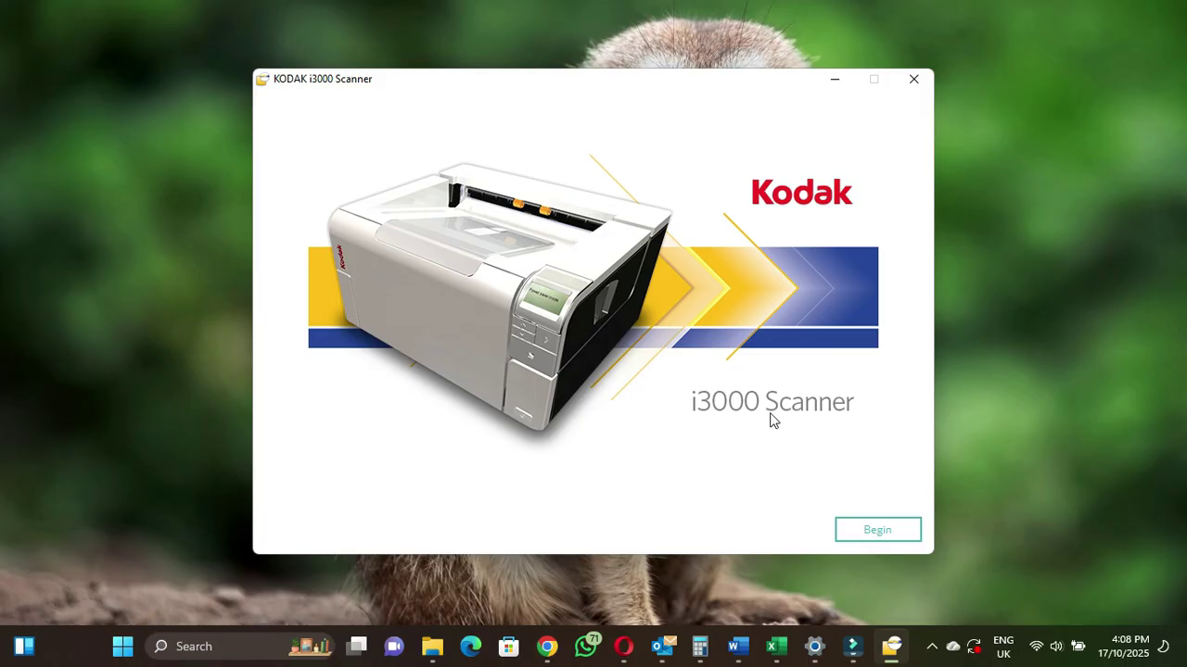
Begin the KODAK i3000 Scanner setup with the Typical installation and accept the license agreement to install the drivers.
left_click(869, 526)
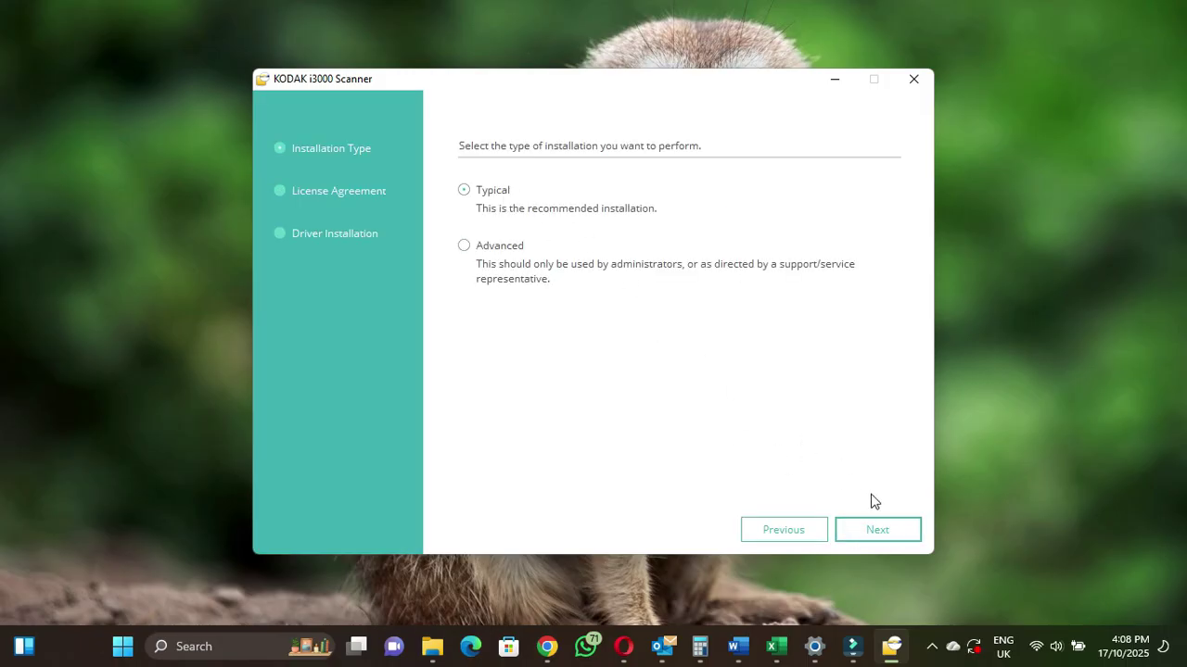
left_click(883, 521)
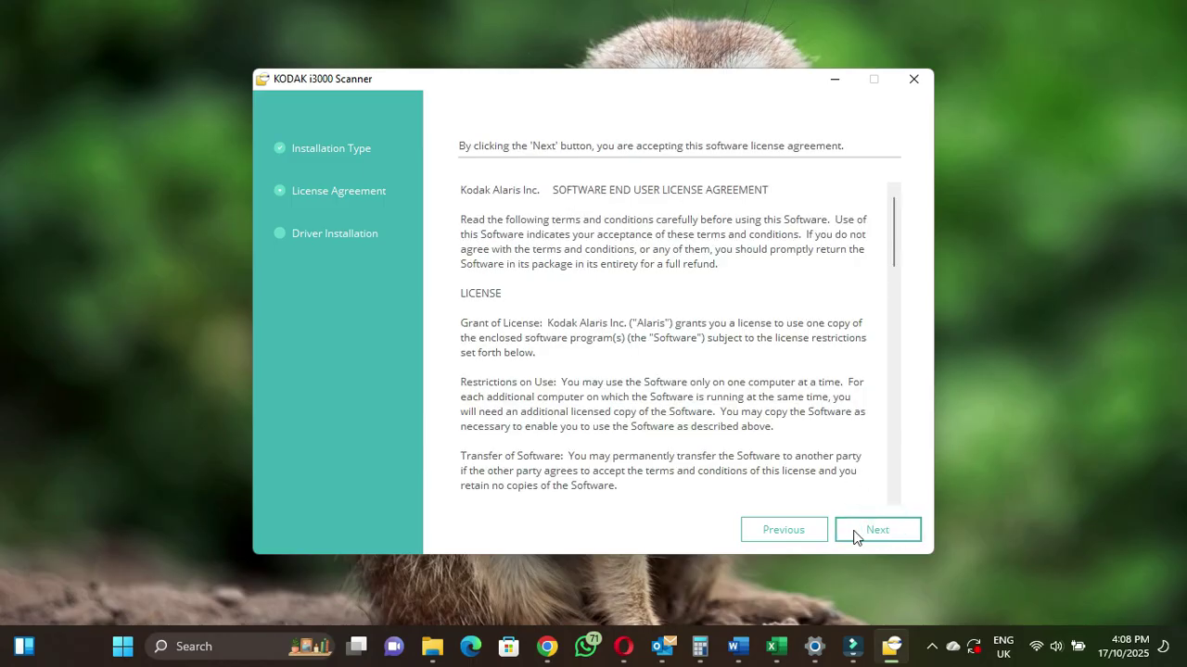
left_click(878, 535)
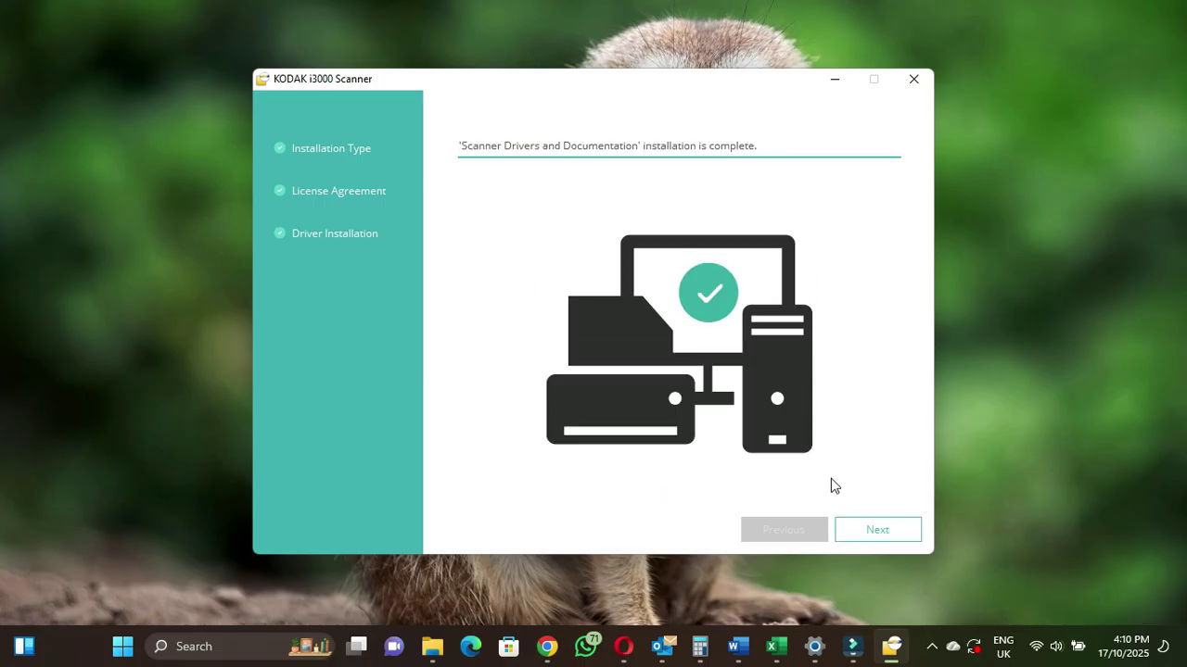
Finish the scanner installer, choosing Skip for the scanning application download.
left_click(869, 539)
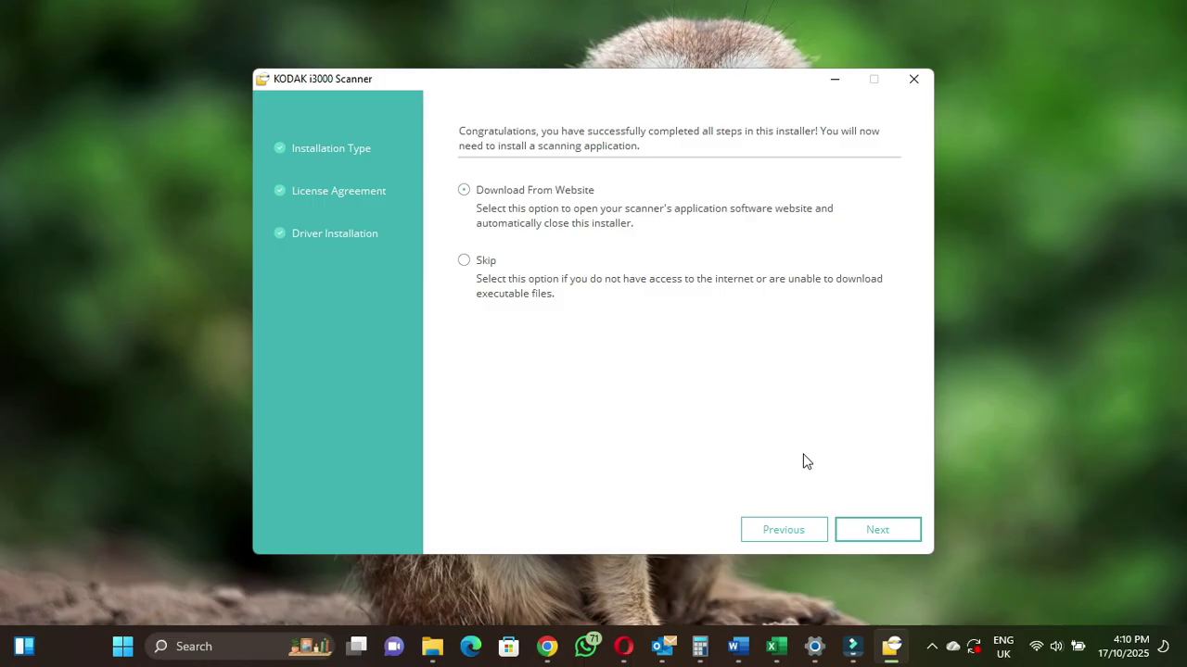
left_click(475, 260)
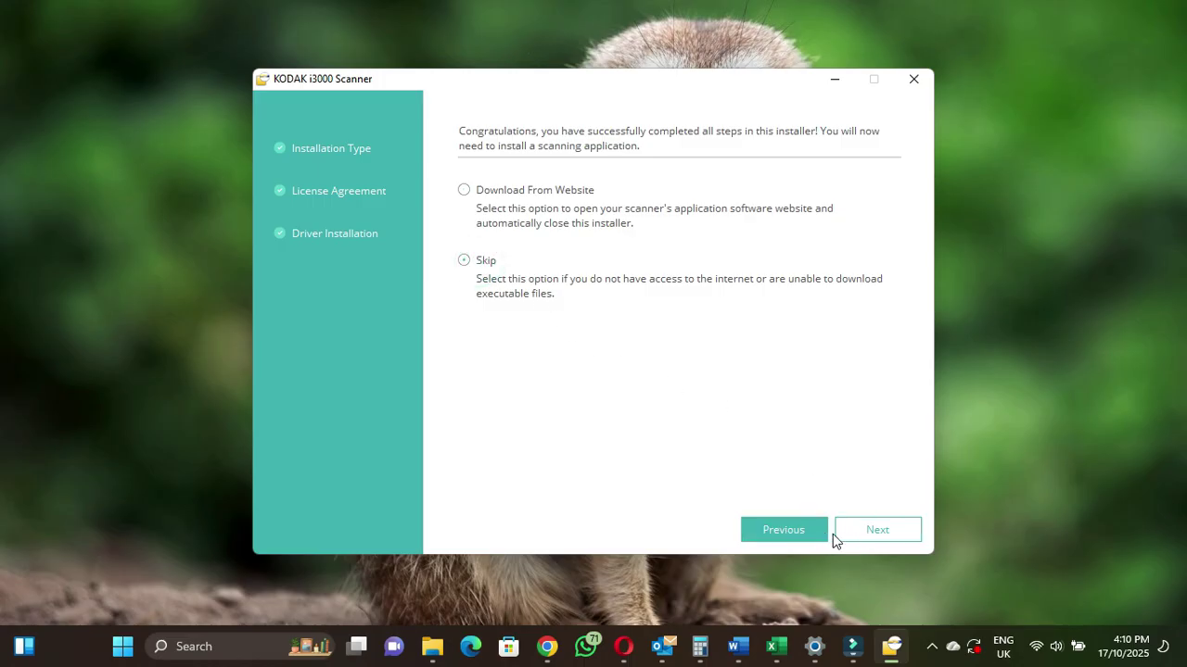
left_click(874, 529)
left_click(838, 439)
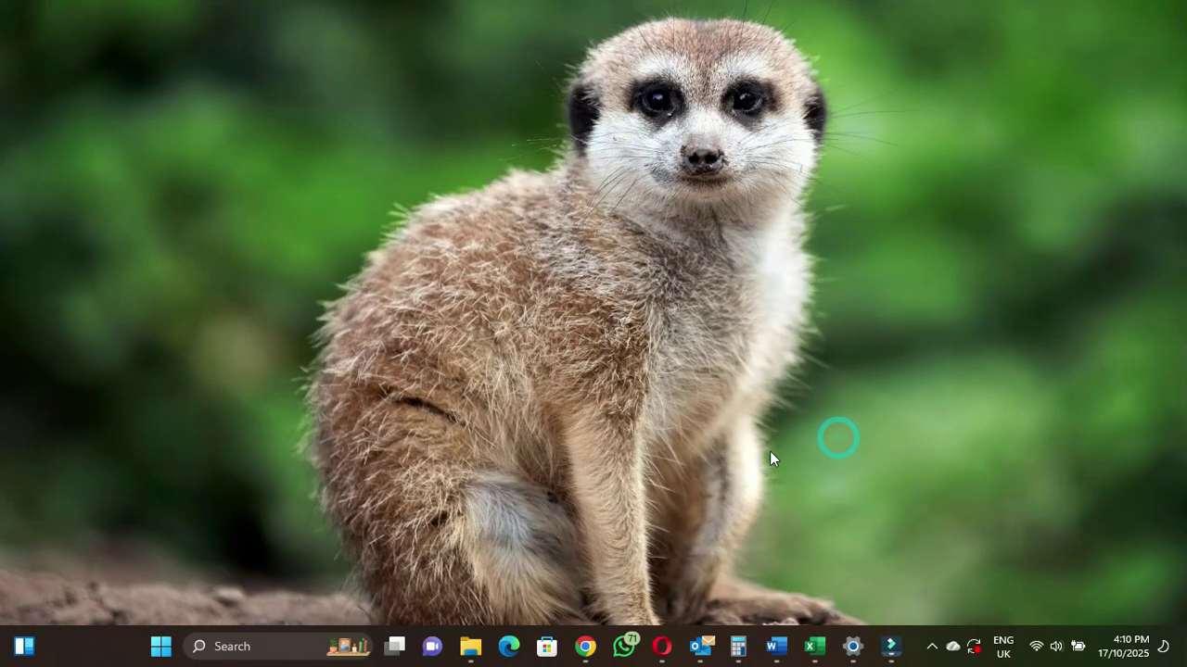